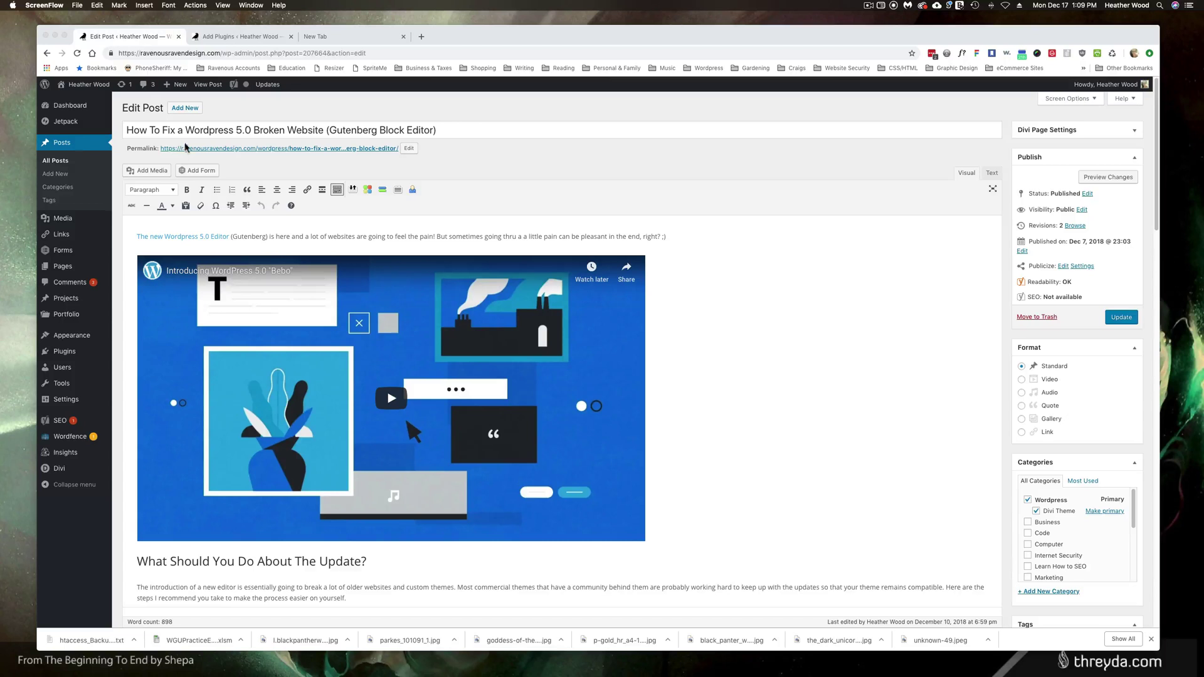
Go to Plugins > Add New and search the plugin directory for 'auto disable wp'
{"action": "left_click", "coordinate": [112, 354]}
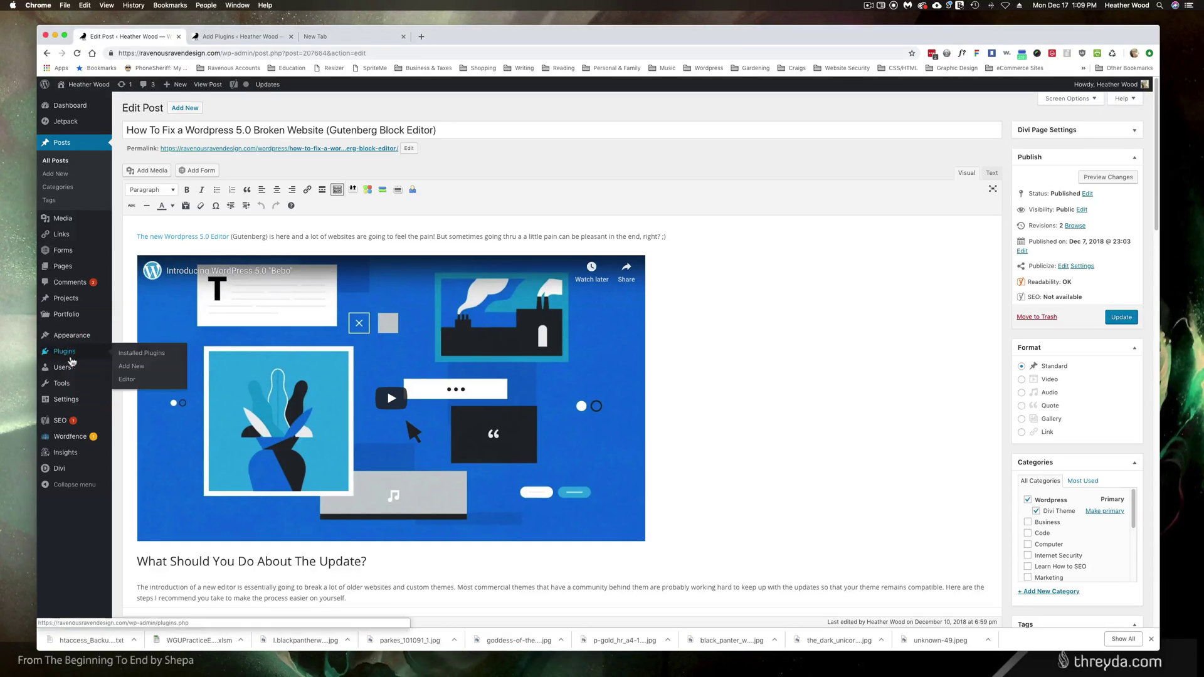
{"action": "left_click", "coordinate": [131, 370]}
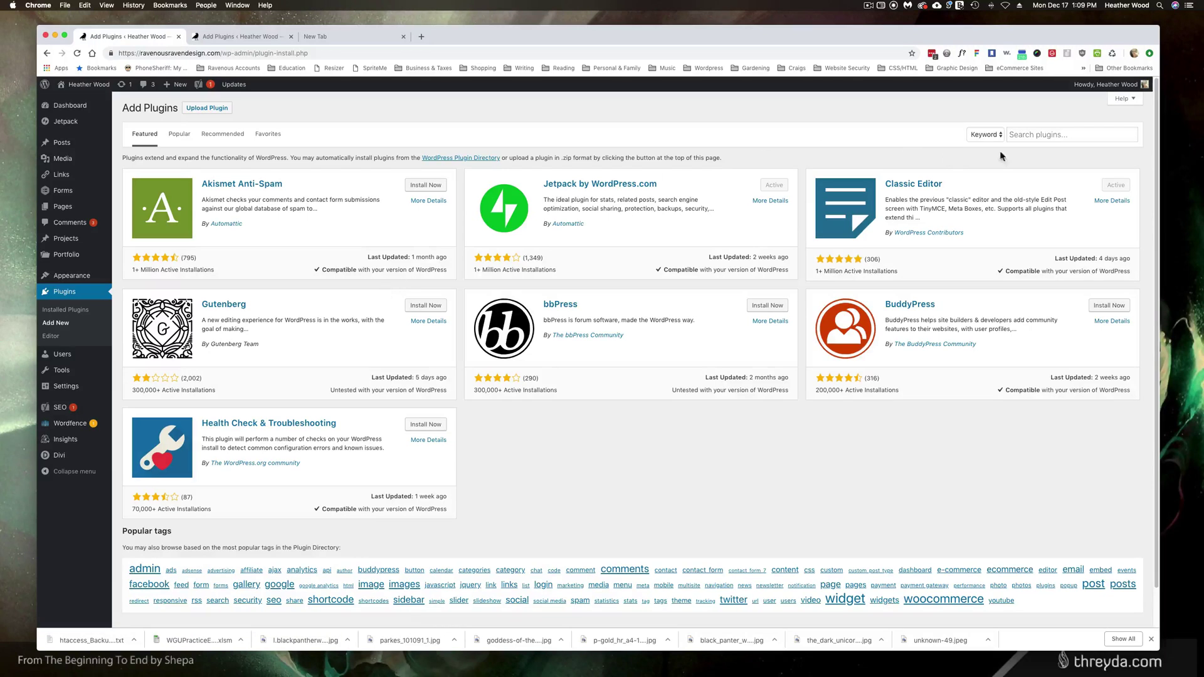
{"action": "left_click", "coordinate": [1033, 136]}
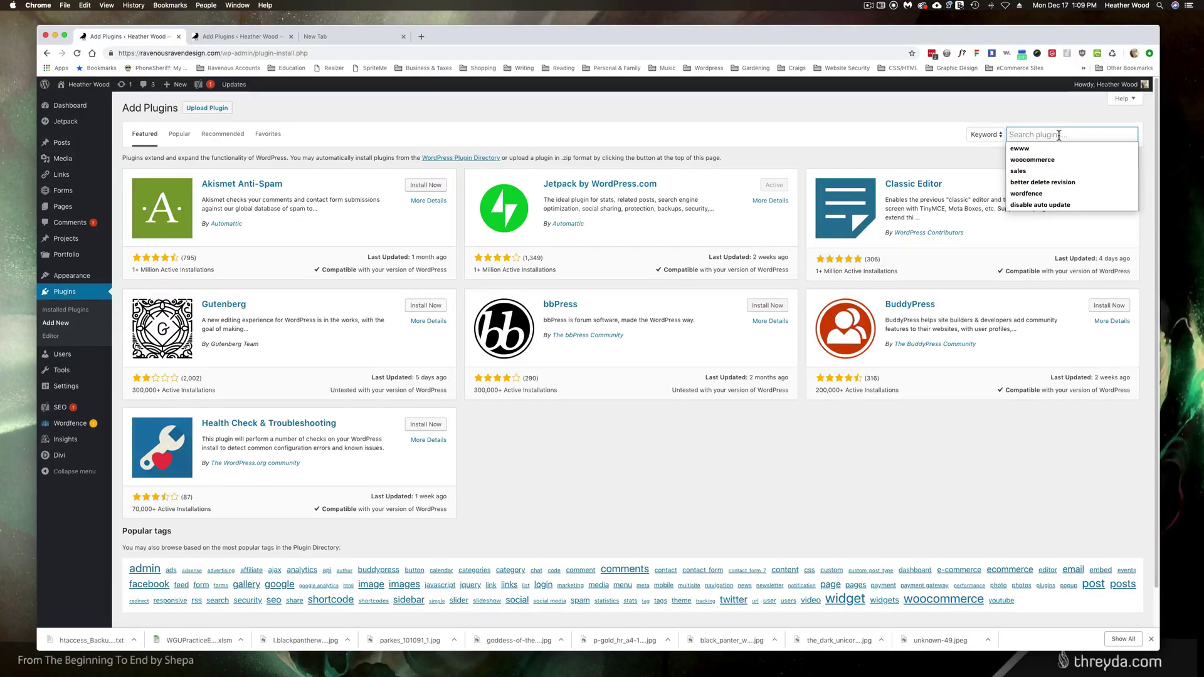
{"action": "type", "text": "auto disable wp"}
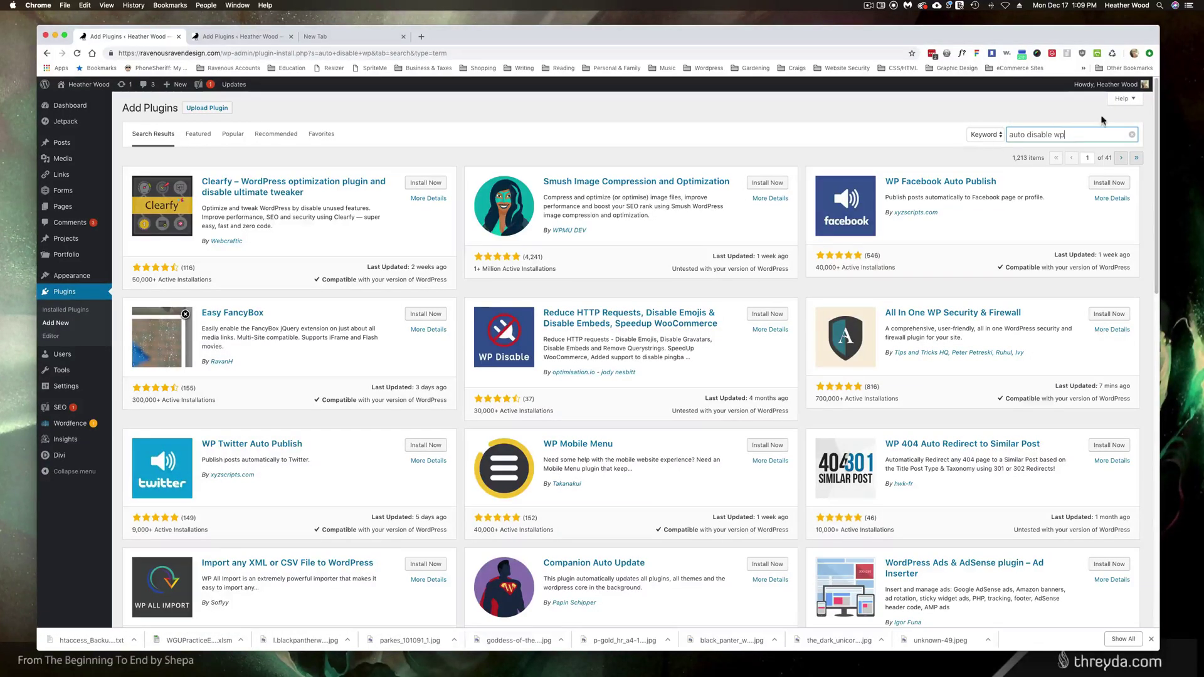
Replace the search with 'disable auto updates', fixing typos until Easy Updates Manager appears as active
{"action": "triple_click", "coordinate": [1010, 136]}
{"action": "type", "text": "diable auto updates"}
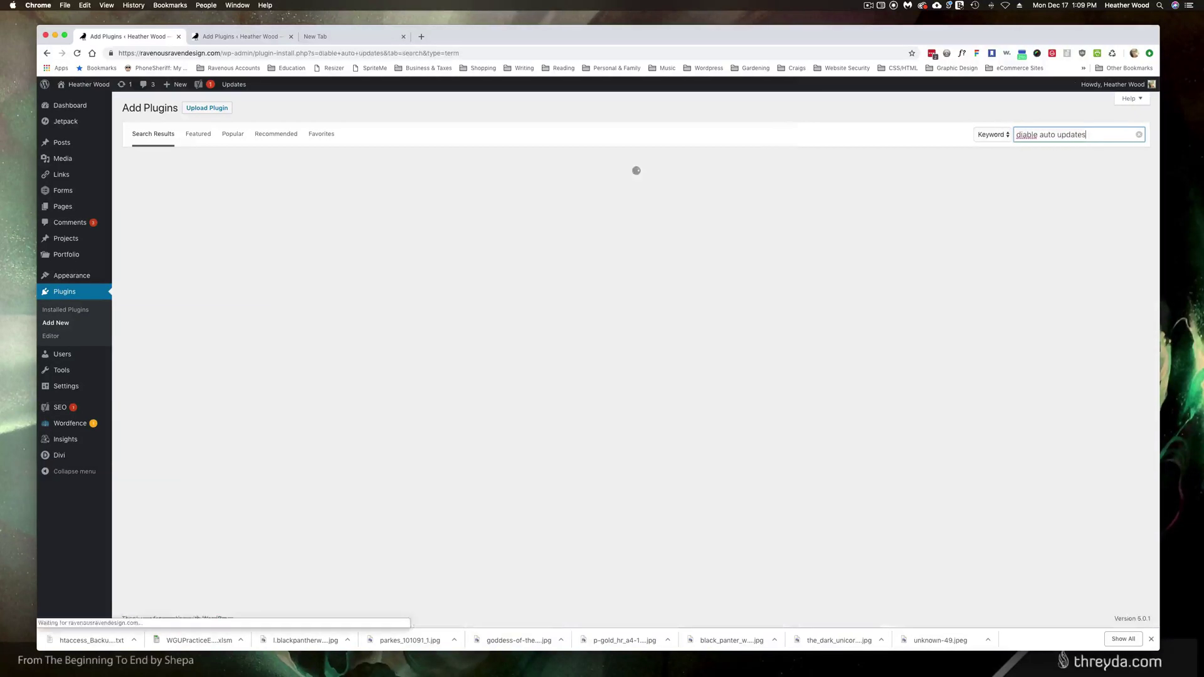
{"action": "right_click", "coordinate": [1029, 136]}
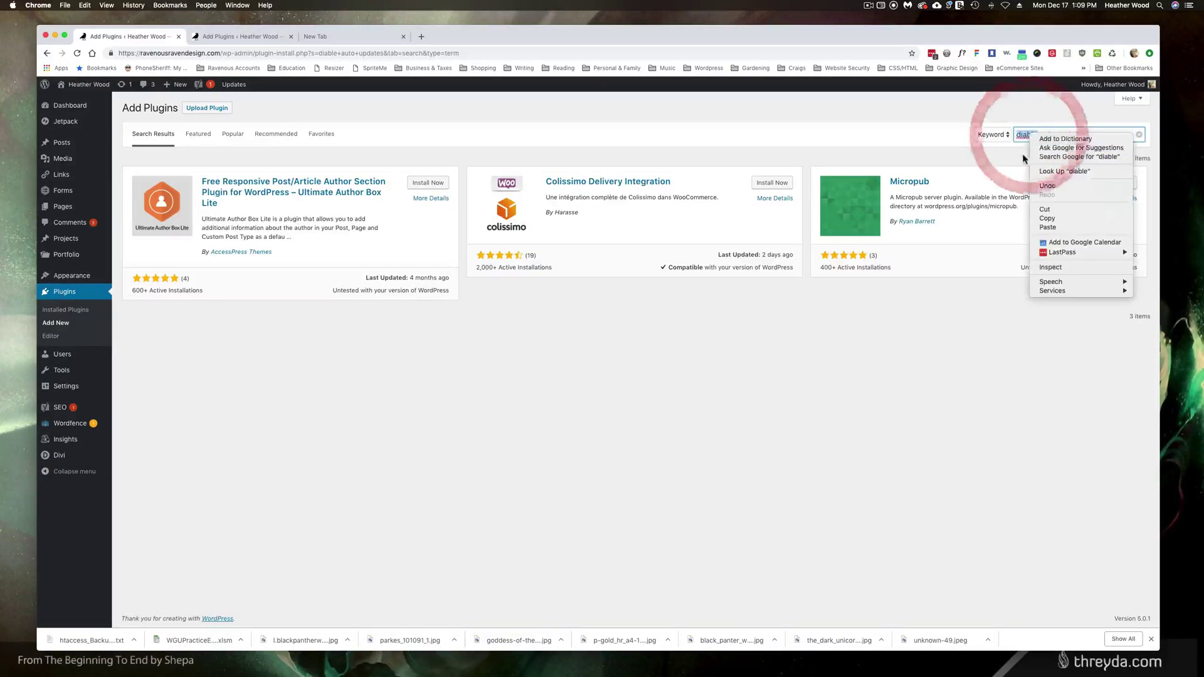
{"action": "left_click", "coordinate": [1023, 139]}
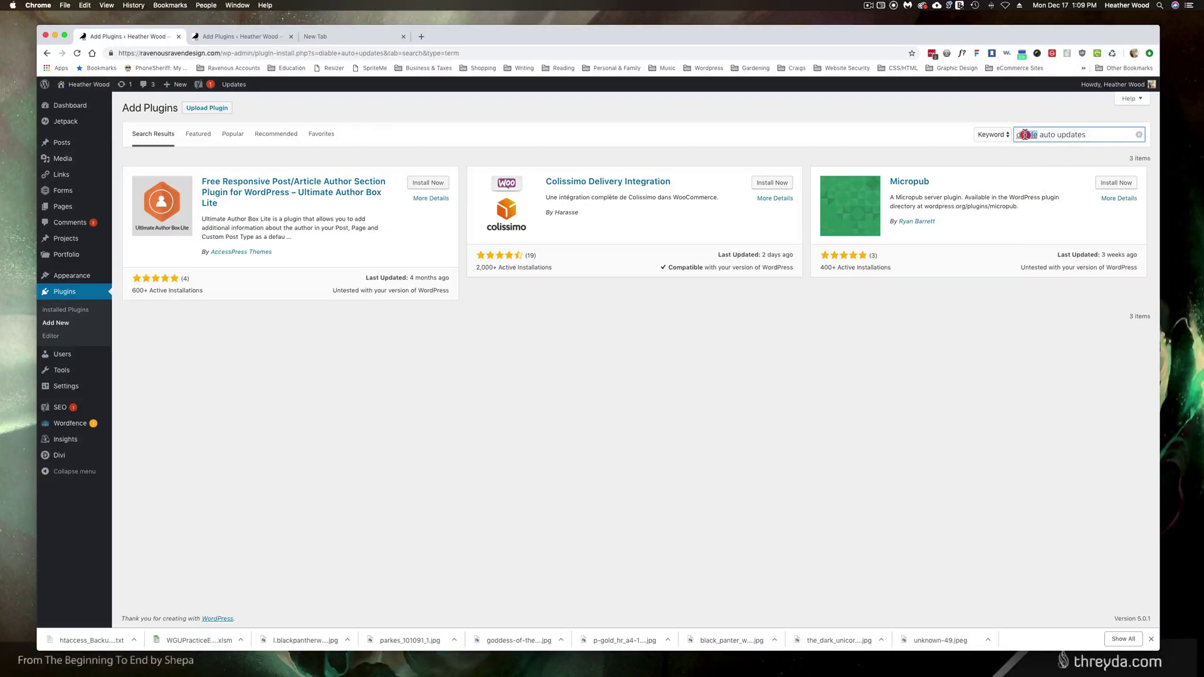
{"action": "key", "text": "BackSpace"}
{"action": "key", "text": "BackSpace"}
{"action": "key", "text": "BackSpace"}
{"action": "key", "text": "BackSpace"}
{"action": "key", "text": "BackSpace"}
{"action": "key", "text": "BackSpace"}
{"action": "type", "text": "disabkl"}
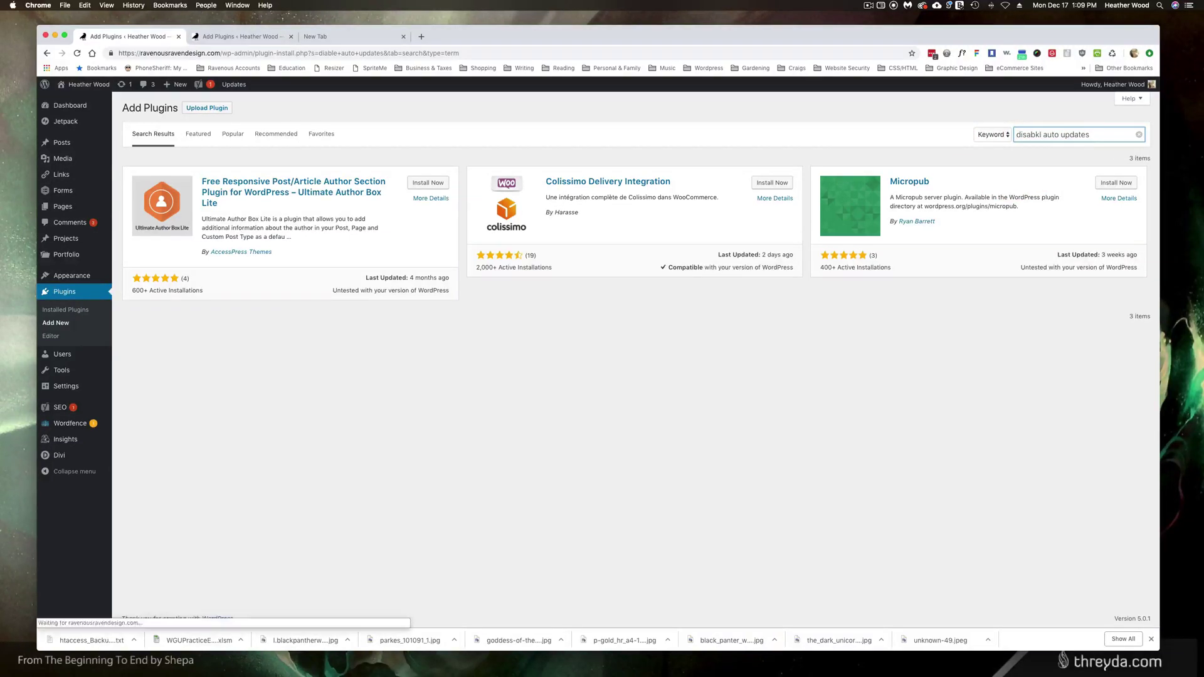
{"action": "key", "text": "BackSpace"}
{"action": "key", "text": "BackSpace"}
{"action": "type", "text": "le"}
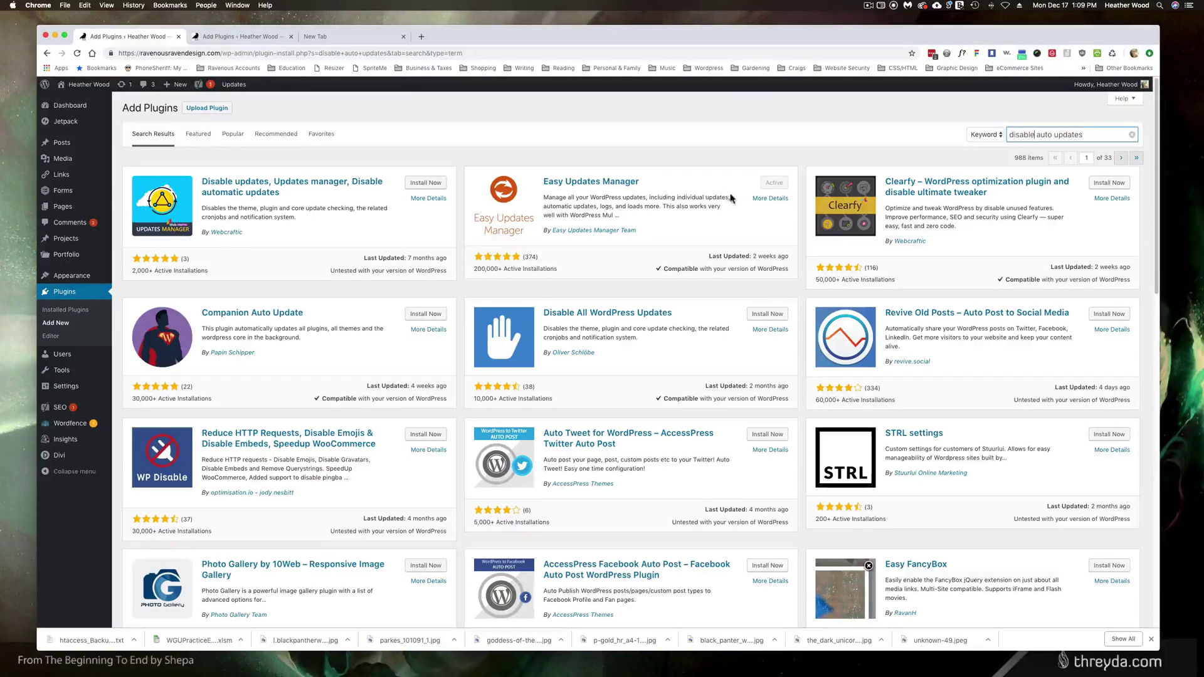
Open Dashboard > Updates Options and scroll through Easy Updates Manager's General update settings
{"action": "left_click", "coordinate": [422, 112]}
{"action": "mouse_move", "coordinate": [110, 109]}
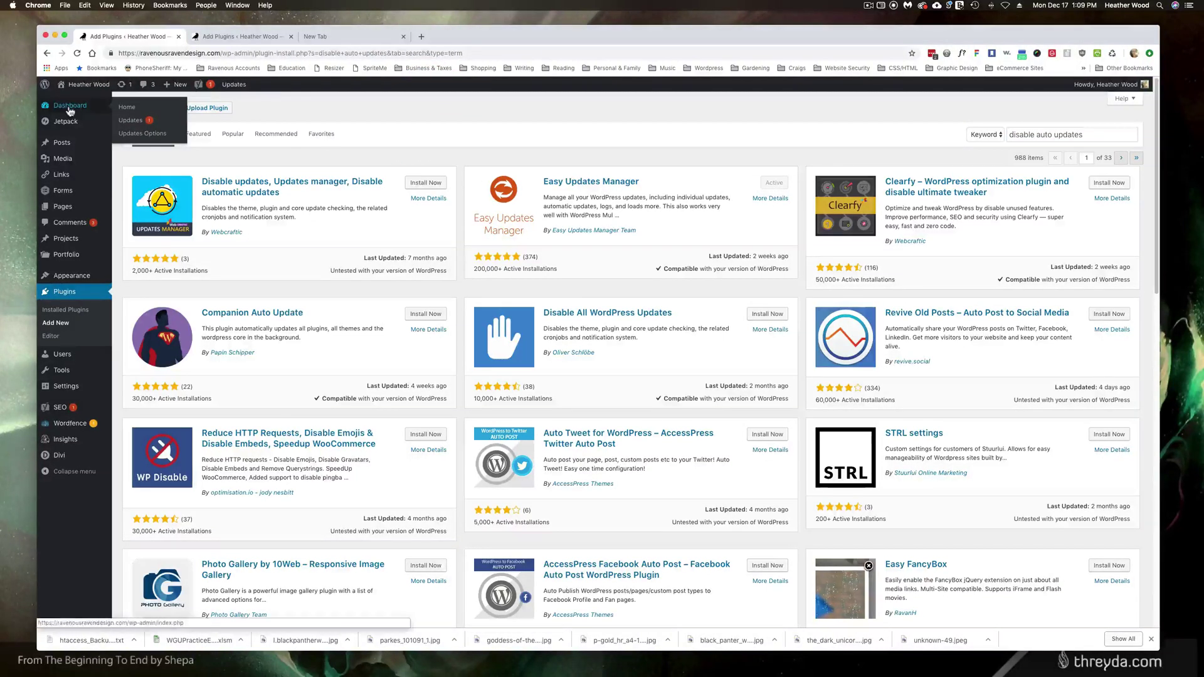
{"action": "left_click", "coordinate": [127, 134]}
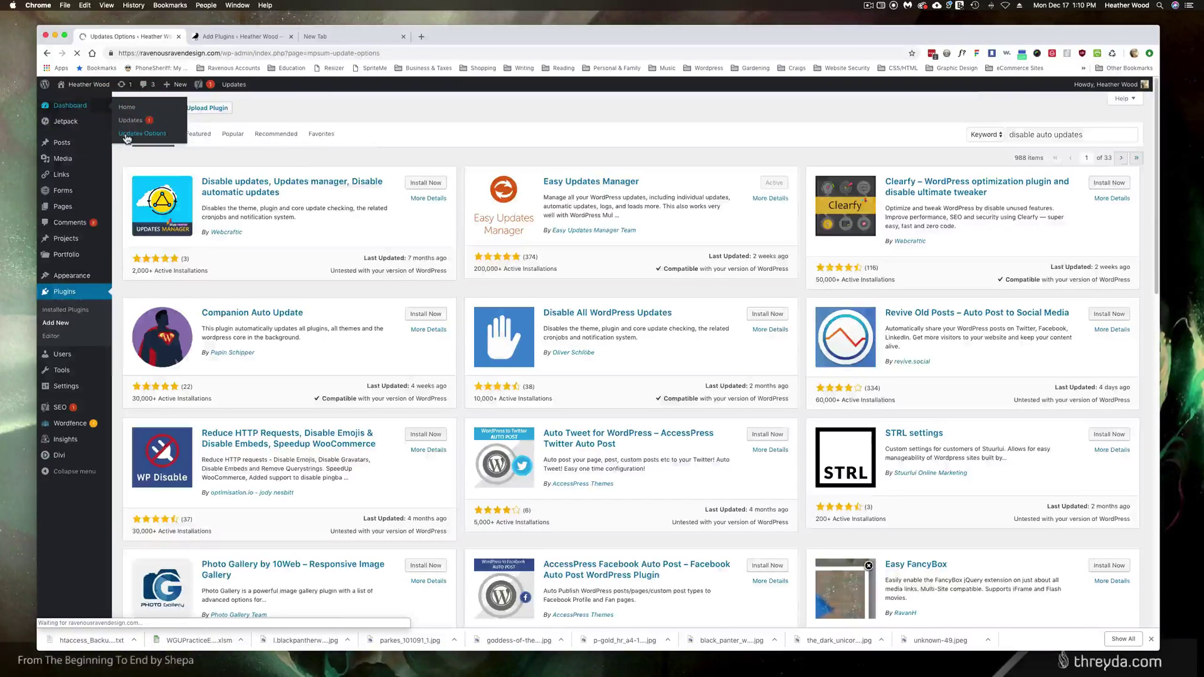
{"action": "scroll", "coordinate": [631, 233], "scroll_direction": "down", "scroll_amount": 2}
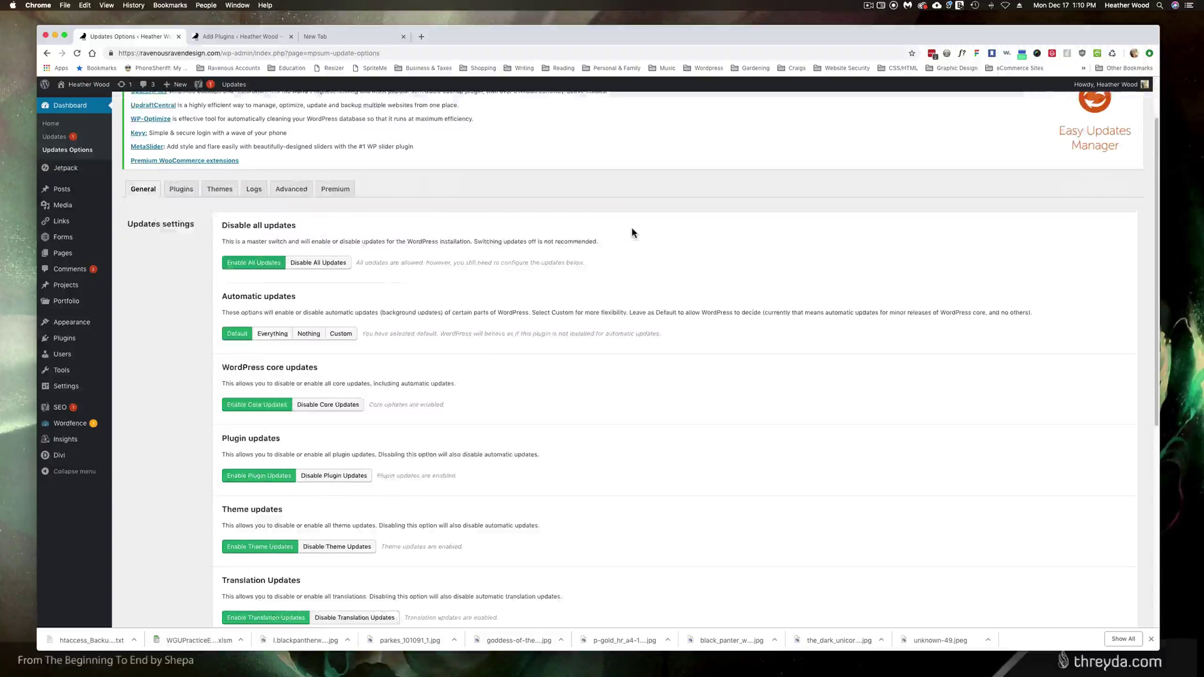
{"action": "scroll", "coordinate": [631, 232], "scroll_direction": "down", "scroll_amount": 3}
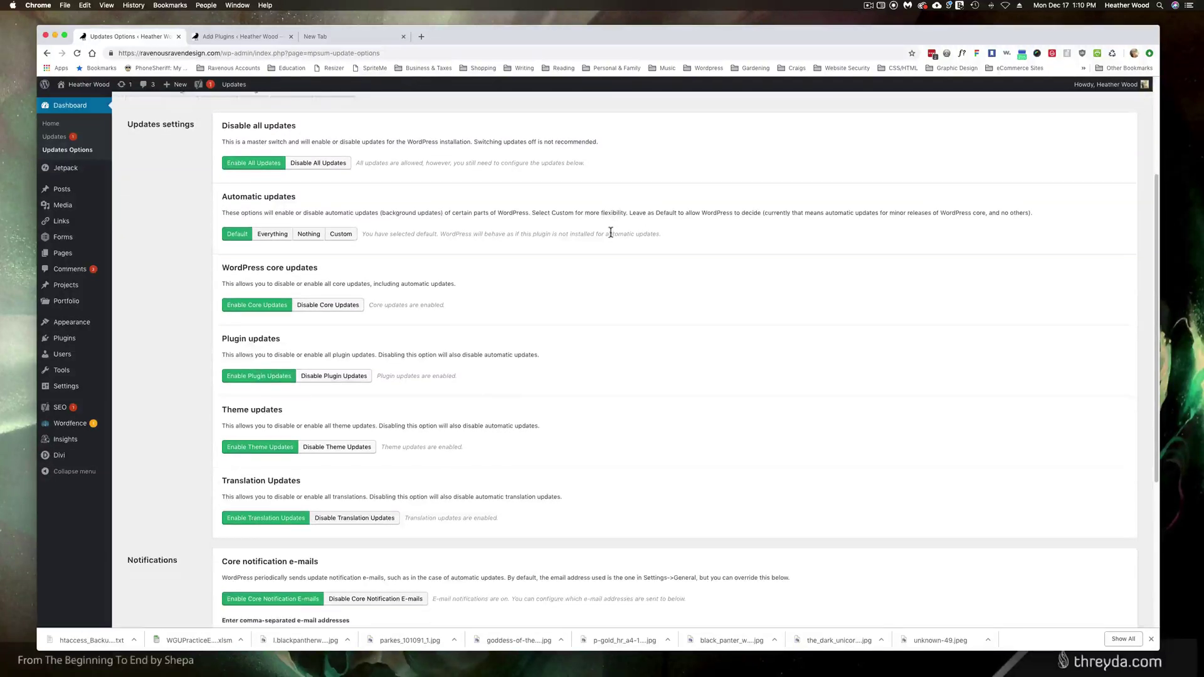
{"action": "scroll", "coordinate": [610, 233], "scroll_direction": "down", "scroll_amount": 1}
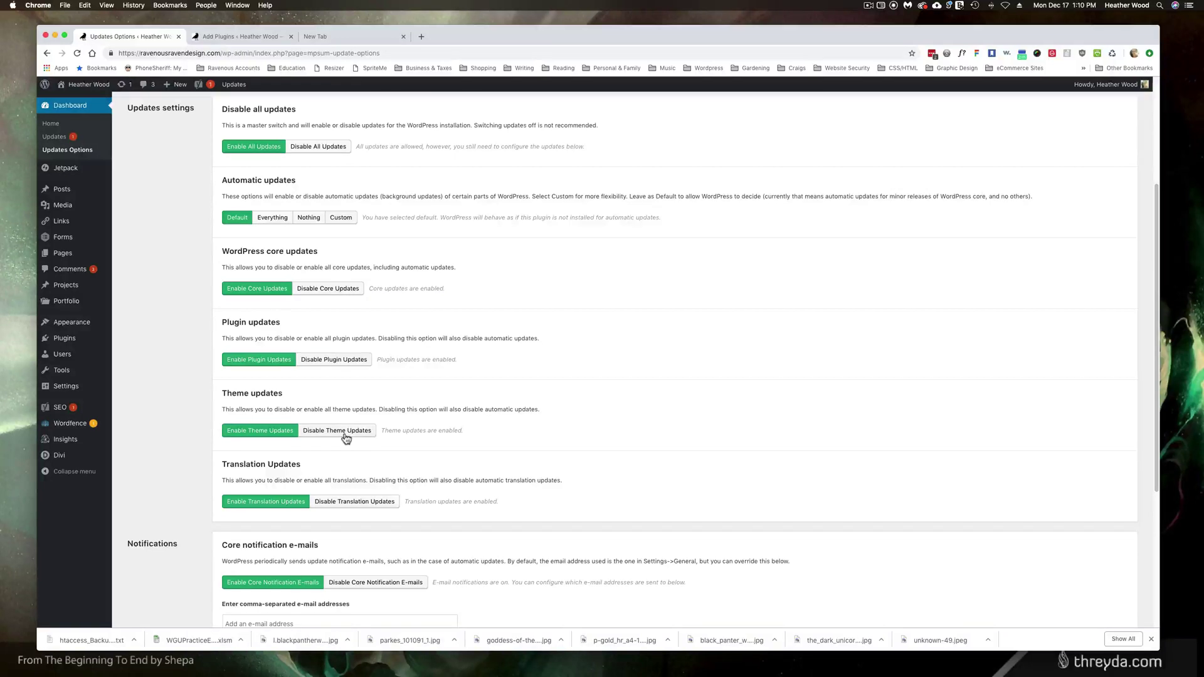
{"action": "scroll", "coordinate": [583, 442], "scroll_direction": "up", "scroll_amount": 1}
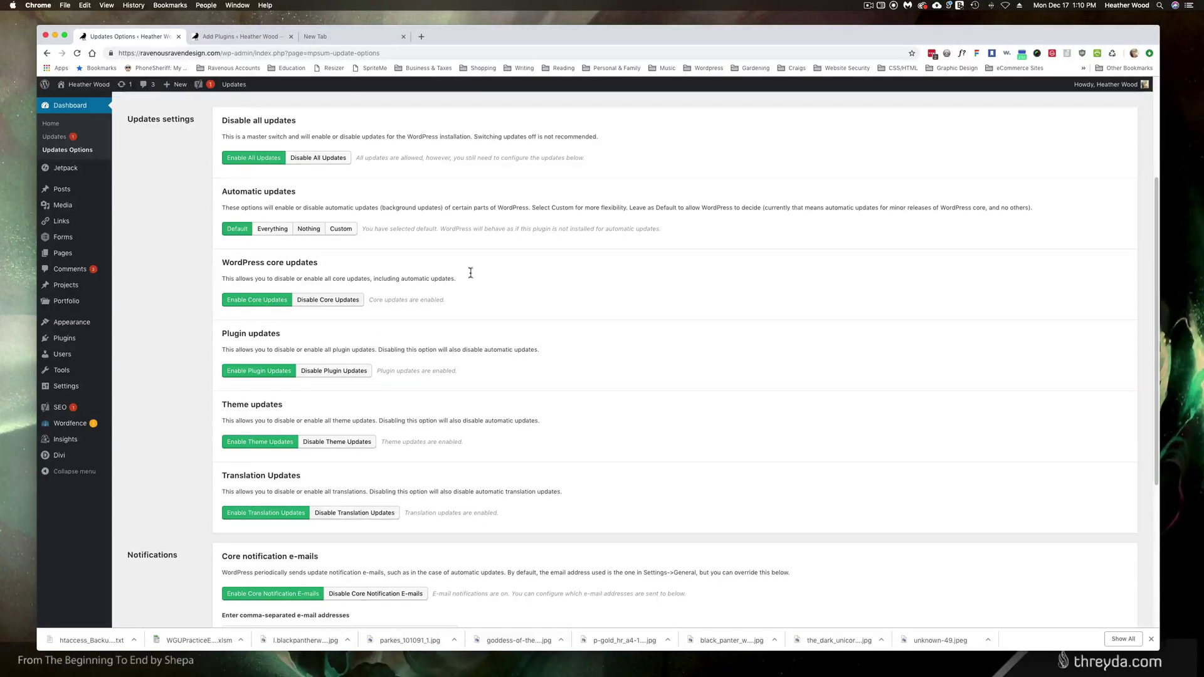
{"action": "scroll", "coordinate": [349, 270], "scroll_direction": "down", "scroll_amount": 3}
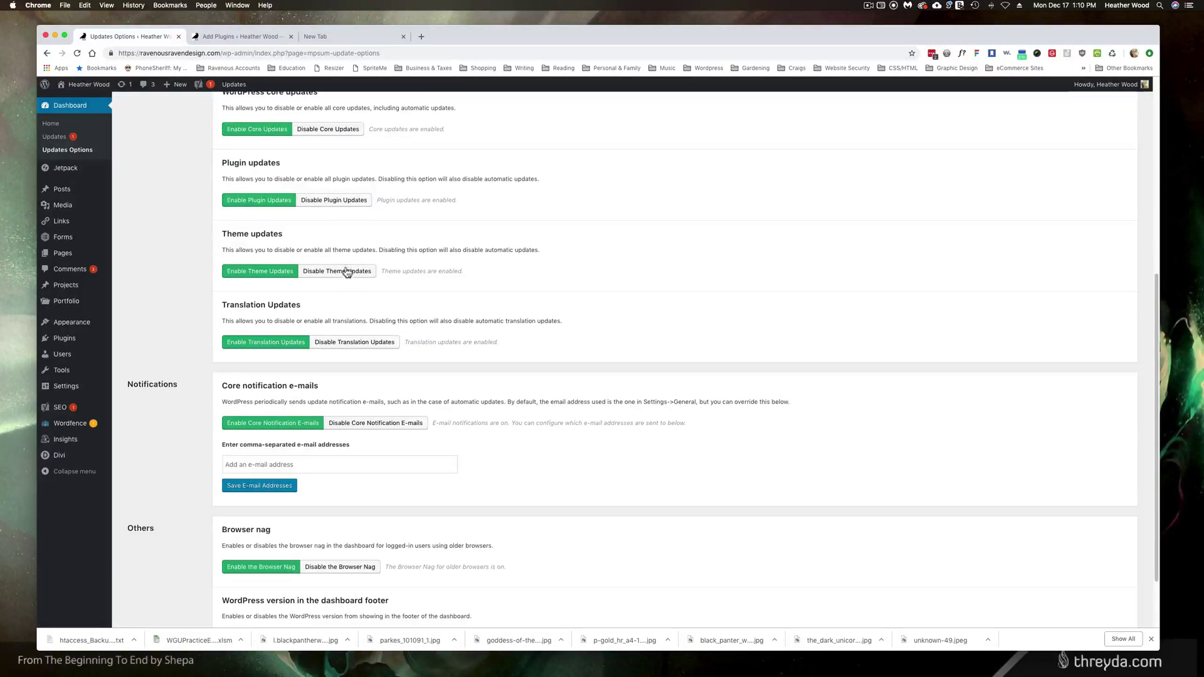
{"action": "scroll", "coordinate": [345, 270], "scroll_direction": "up", "scroll_amount": 6}
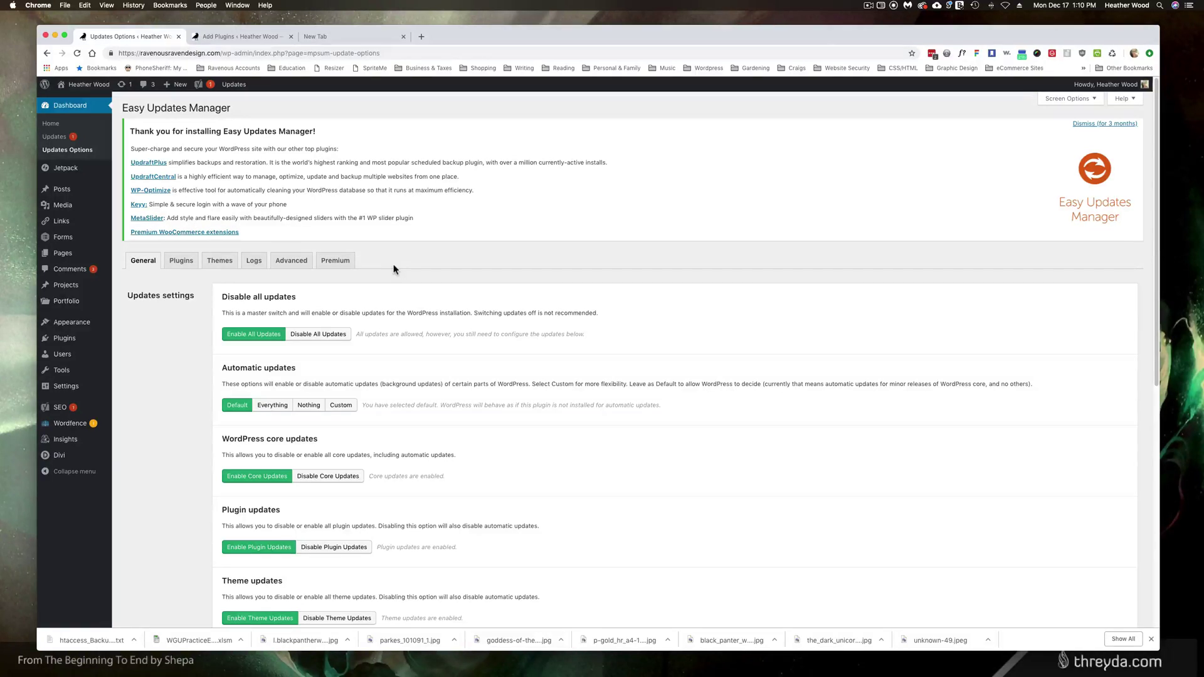
Go to Plugins > Add New to view the featured plugins
{"action": "mouse_move", "coordinate": [73, 327]}
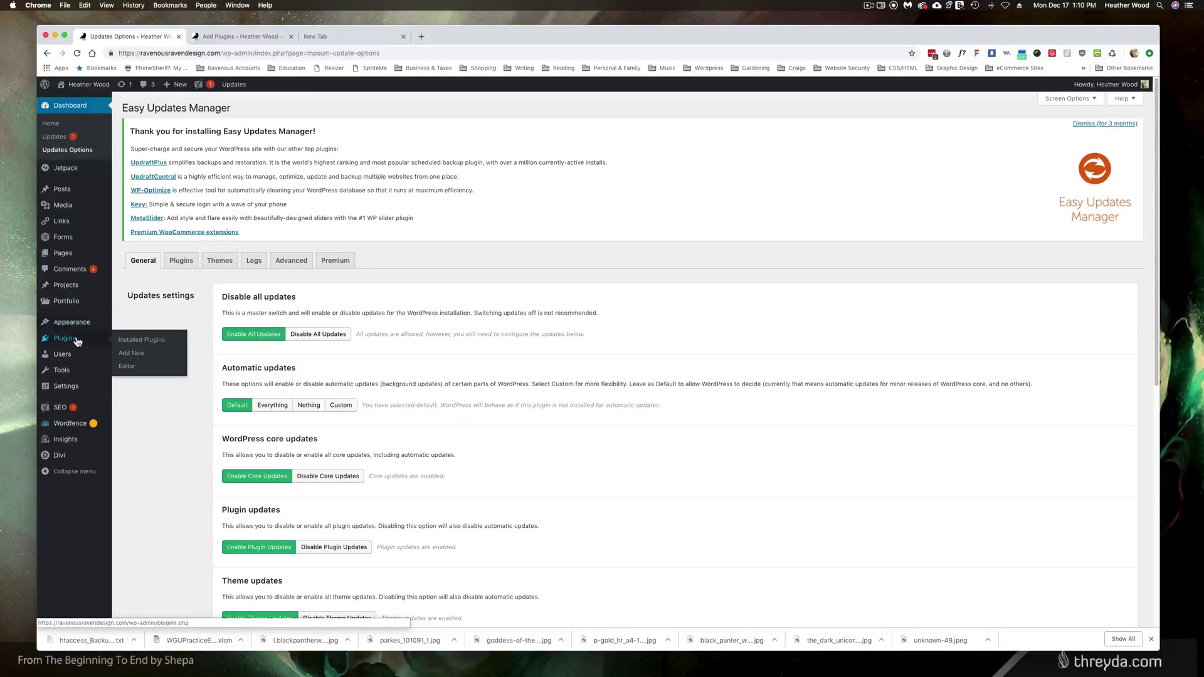
{"action": "left_click", "coordinate": [132, 355]}
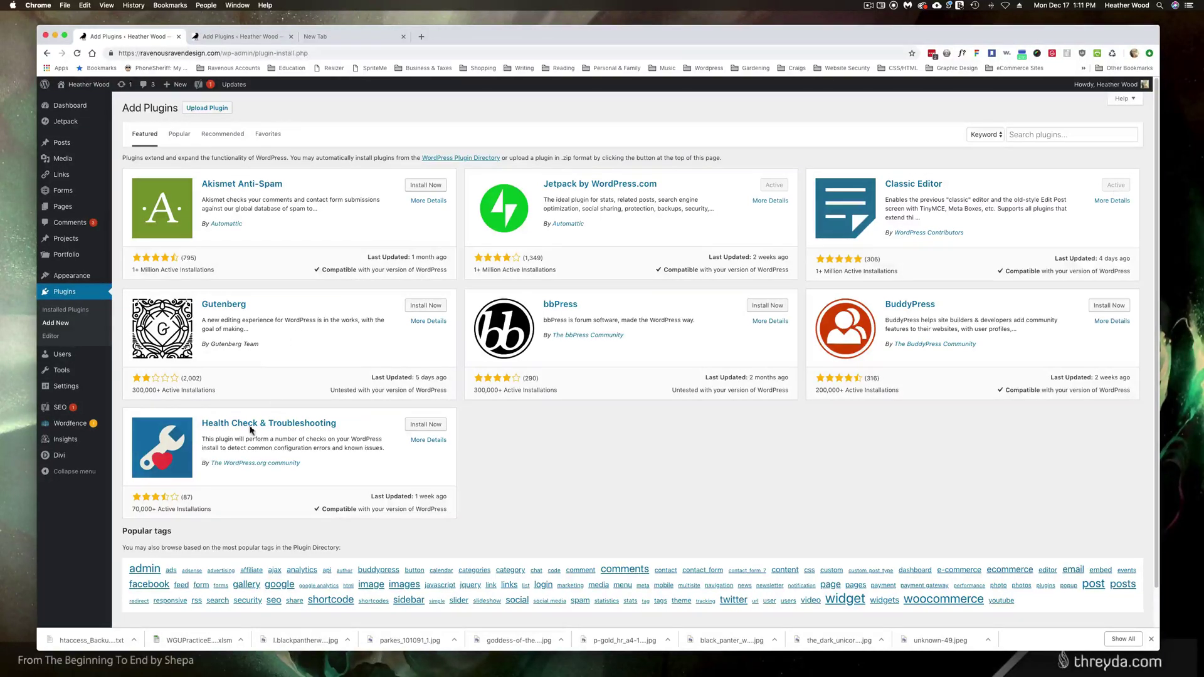
Open Divi Theme Options > Builder > Advanced and highlight Enable Classic Editor, which is Enabled
{"action": "mouse_move", "coordinate": [78, 458]}
{"action": "left_click", "coordinate": [139, 457]}
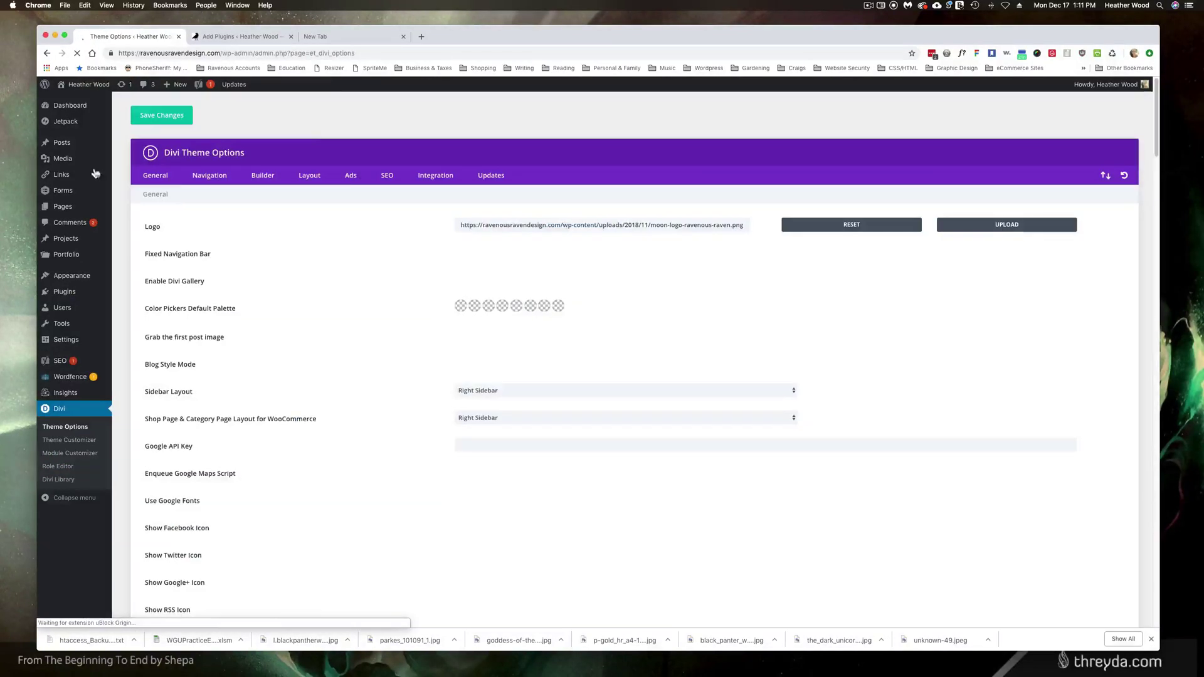
{"action": "left_click", "coordinate": [263, 177]}
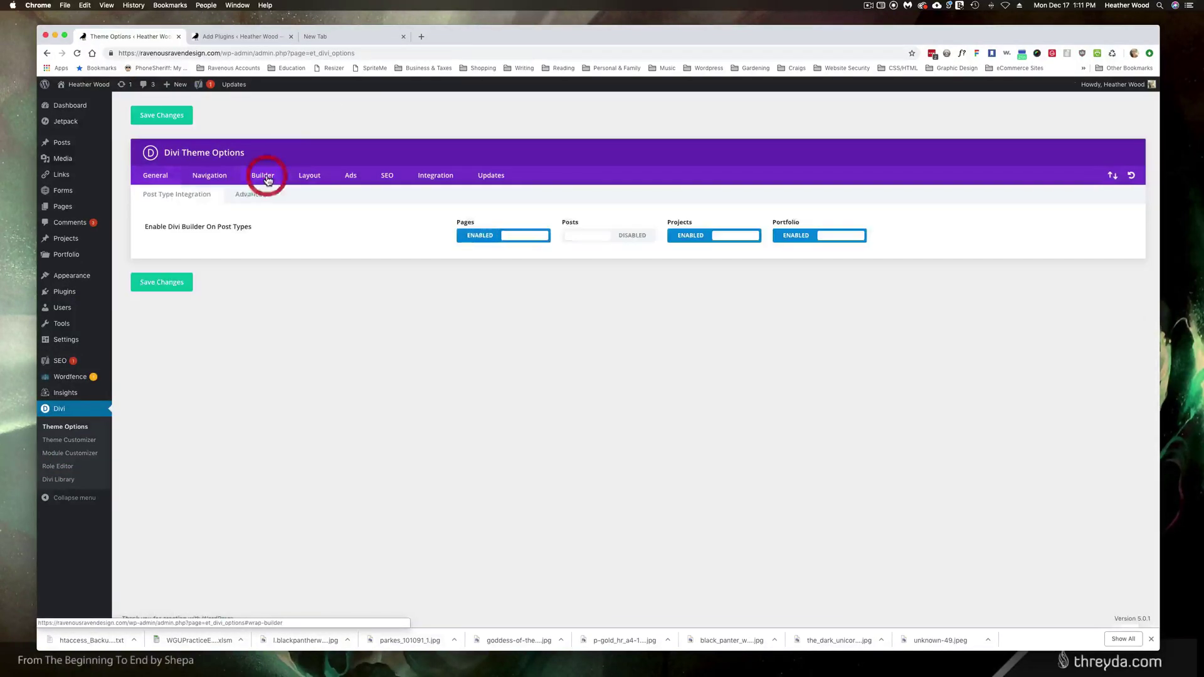
{"action": "left_click", "coordinate": [252, 196]}
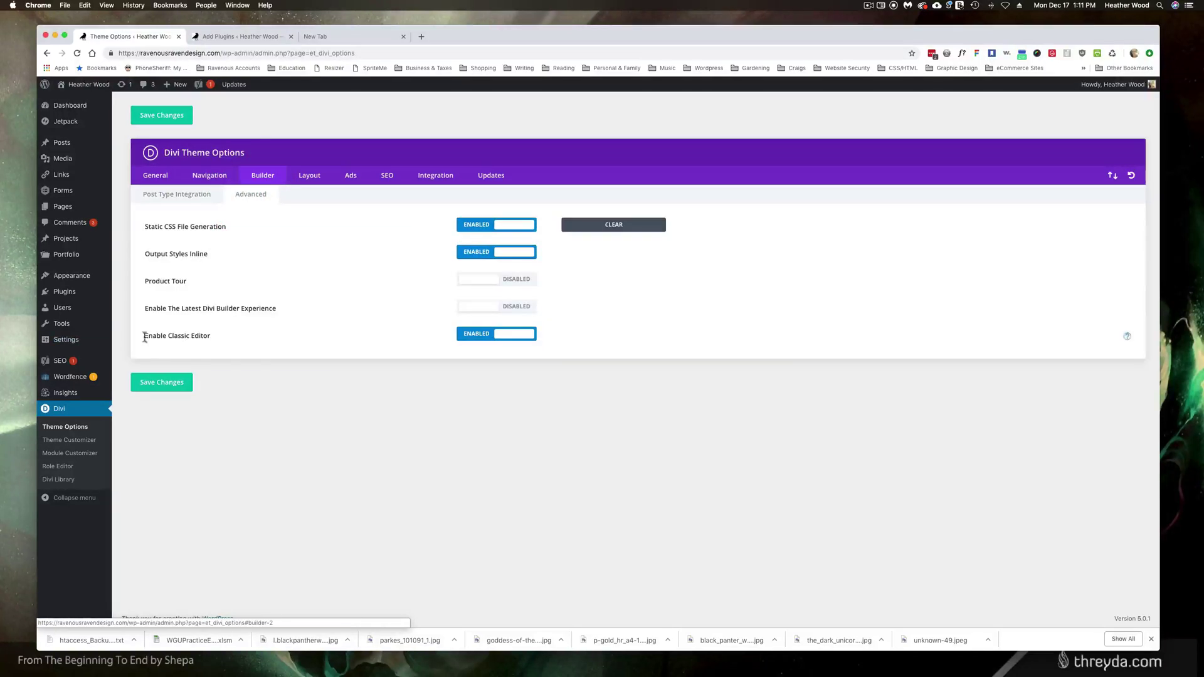
{"action": "left_click_drag", "start_coordinate": [143, 336], "coordinate": [224, 337]}
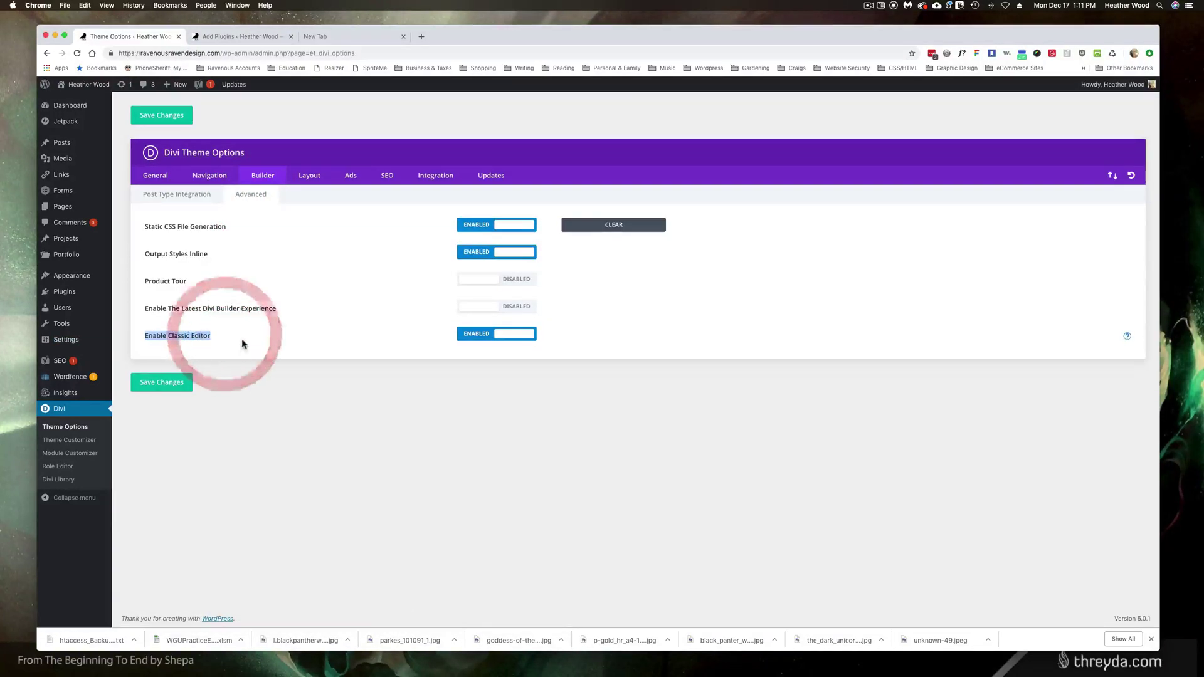
{"action": "left_click", "coordinate": [241, 341]}
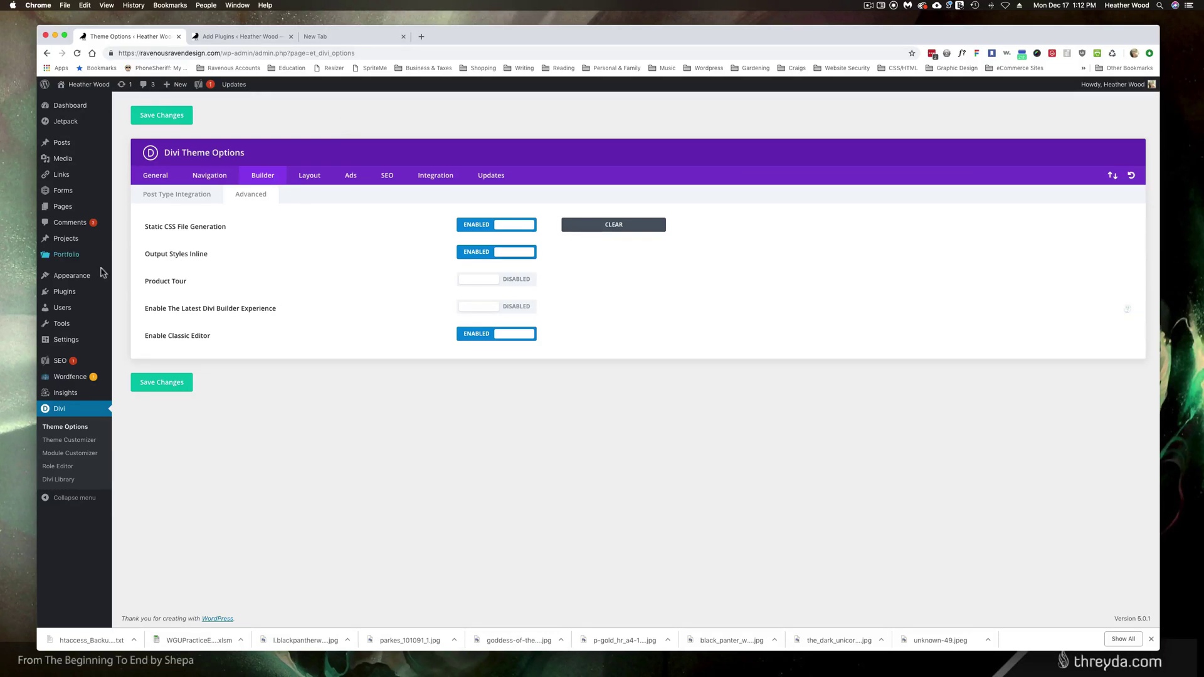
{"action": "mouse_move", "coordinate": [94, 294]}
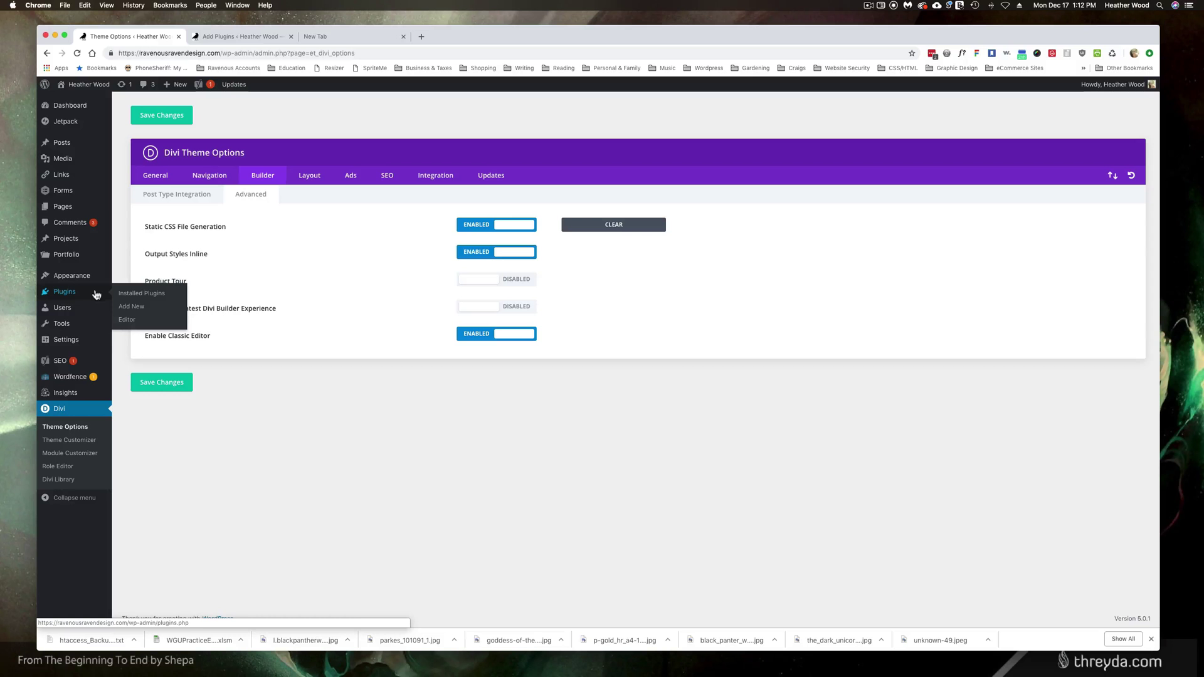
Go to Plugins > Add New and search the plugin directory for 'wp rollback'
{"action": "left_click", "coordinate": [129, 309]}
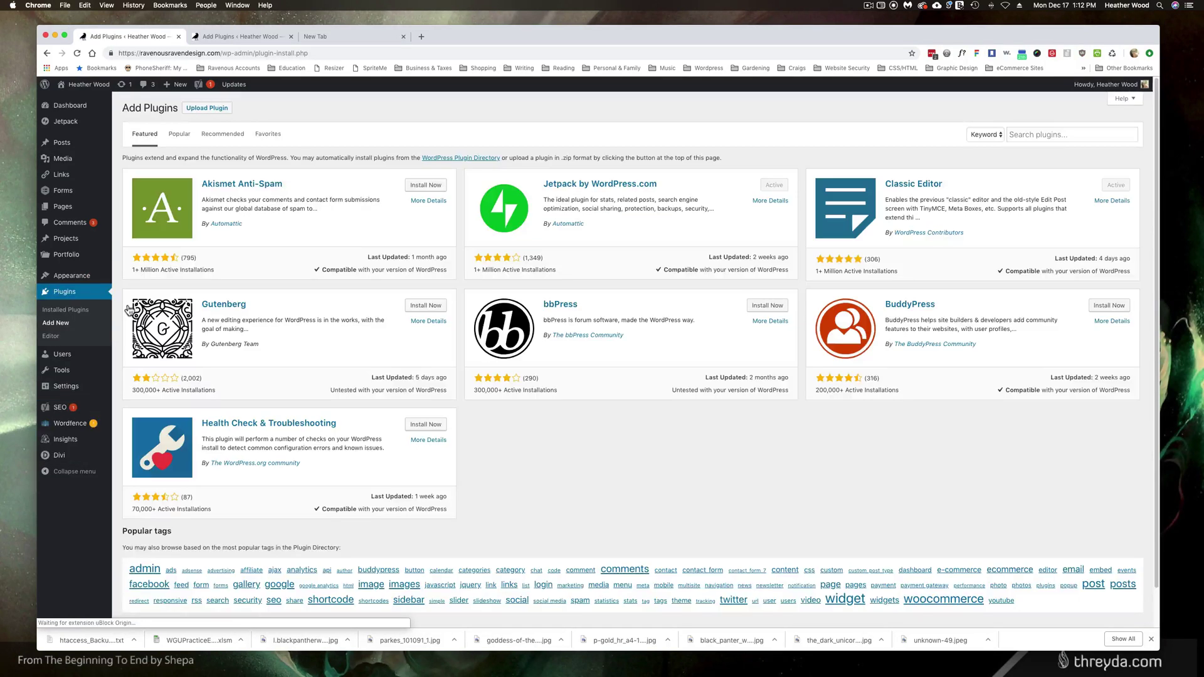
{"action": "left_click", "coordinate": [1028, 134]}
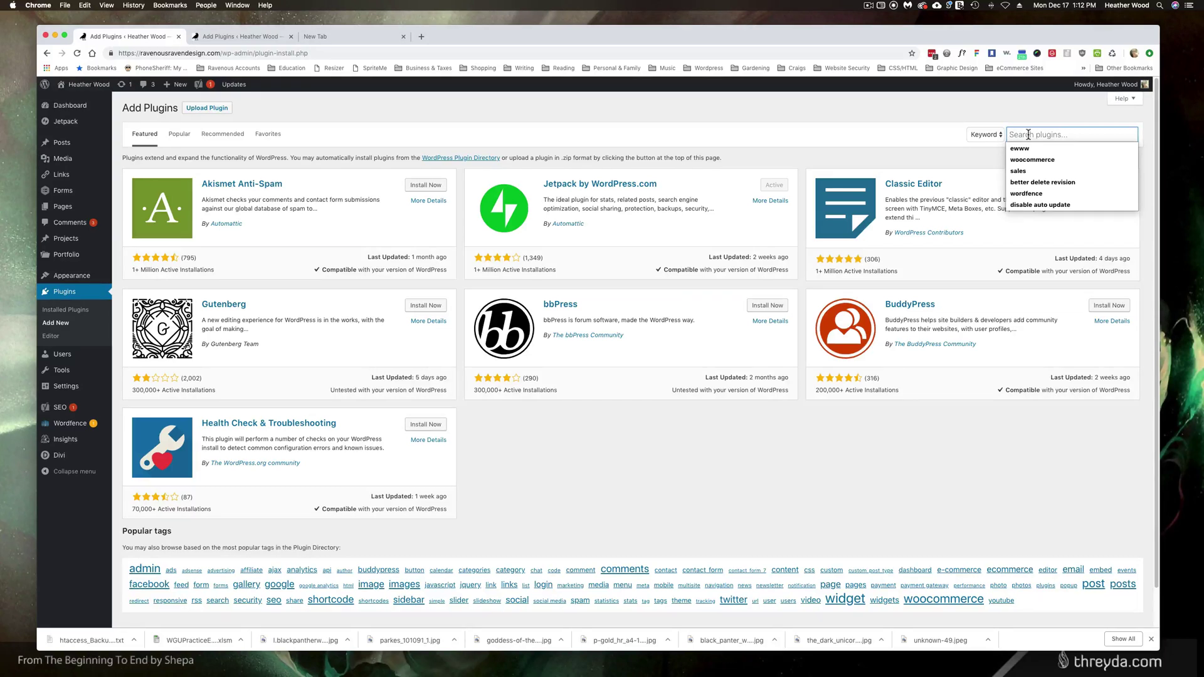
{"action": "type", "text": "wp ro"}
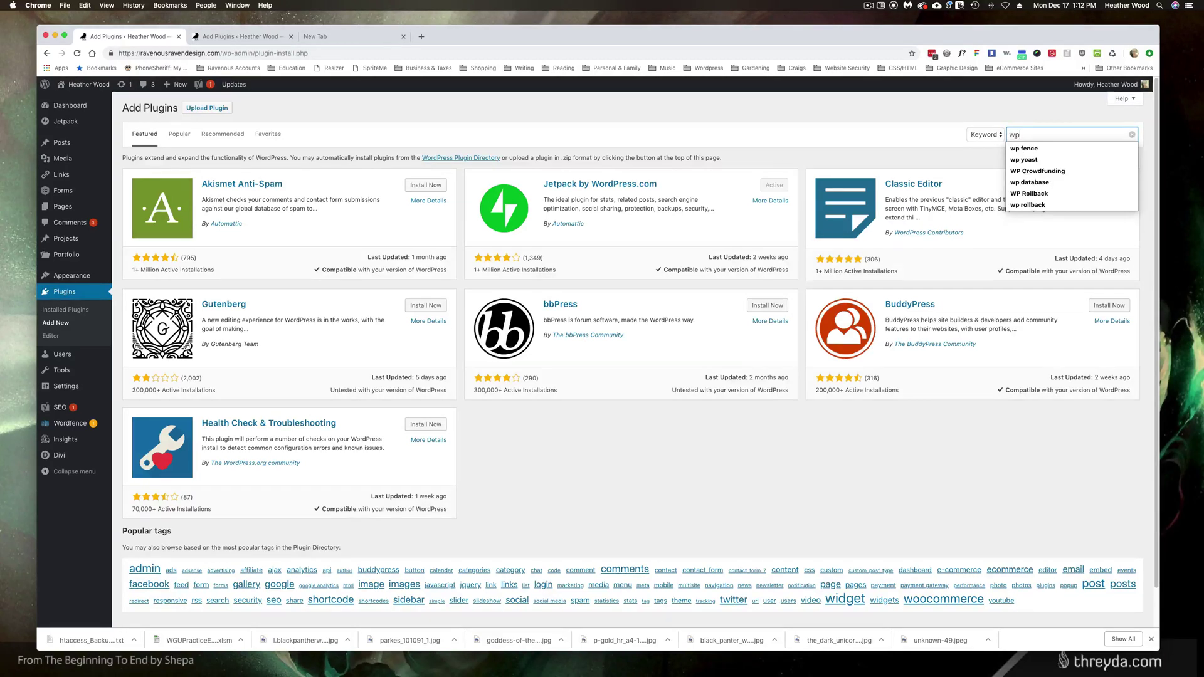
{"action": "type", "text": "llback"}
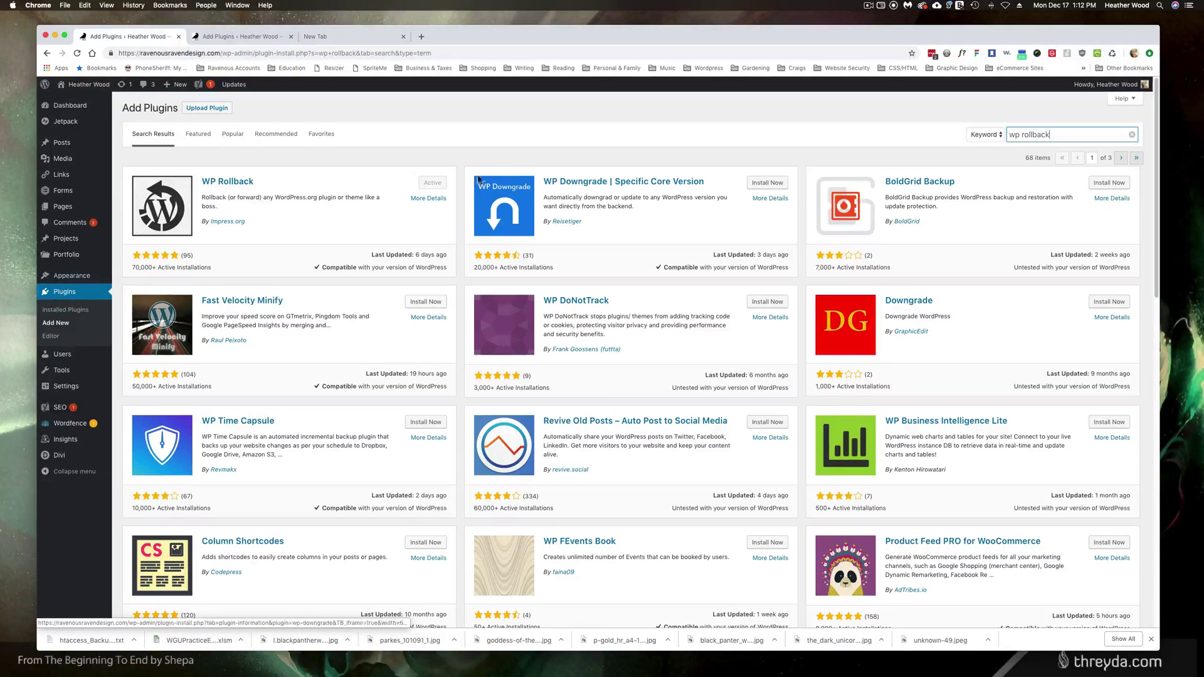
{"action": "left_click", "coordinate": [439, 199]}
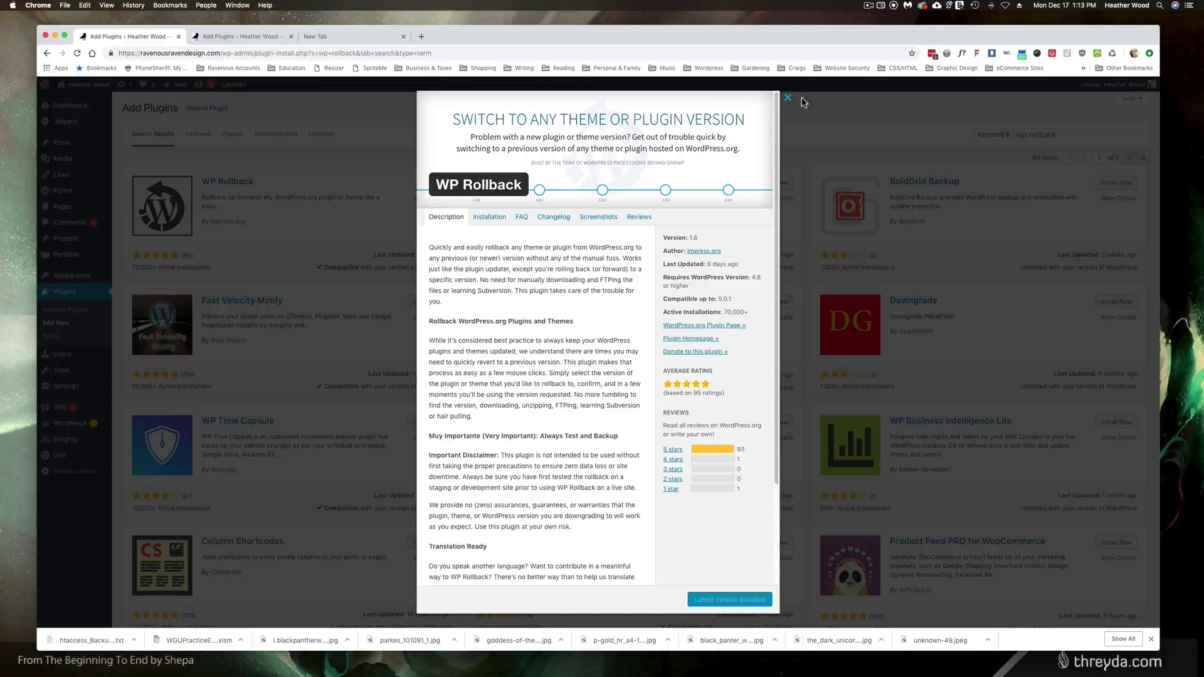
{"action": "left_click", "coordinate": [788, 98]}
{"action": "left_click", "coordinate": [424, 198]}
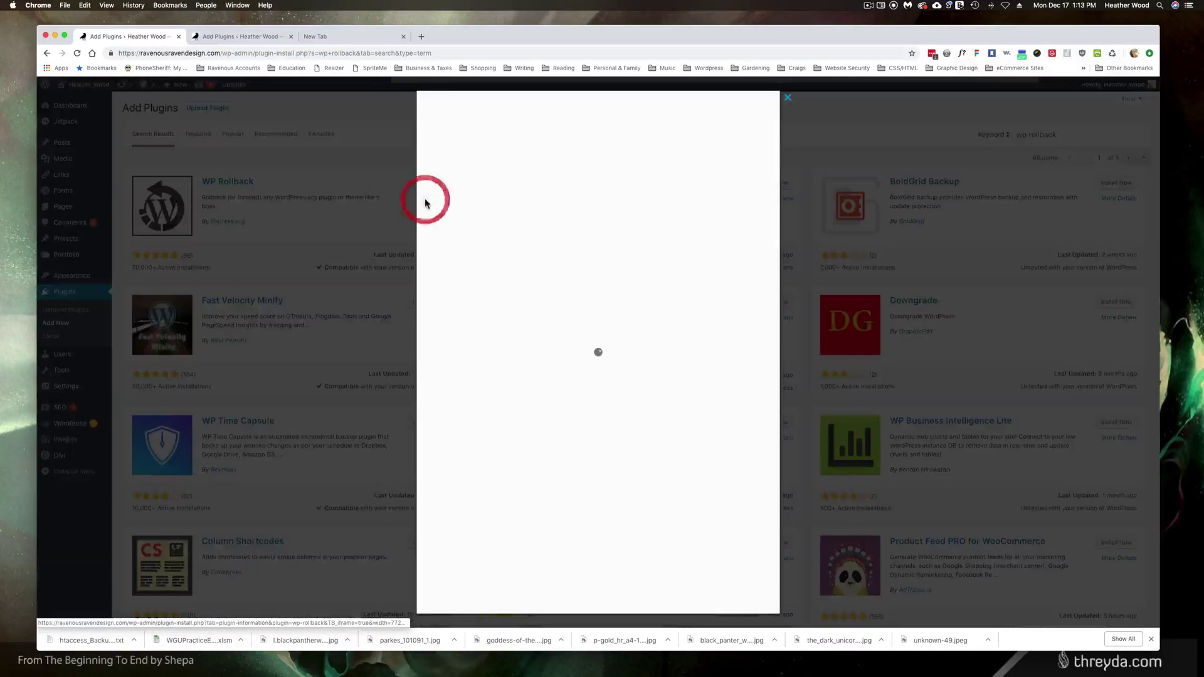
{"action": "left_click", "coordinate": [492, 216]}
{"action": "left_click", "coordinate": [522, 217]}
{"action": "left_click", "coordinate": [560, 219]}
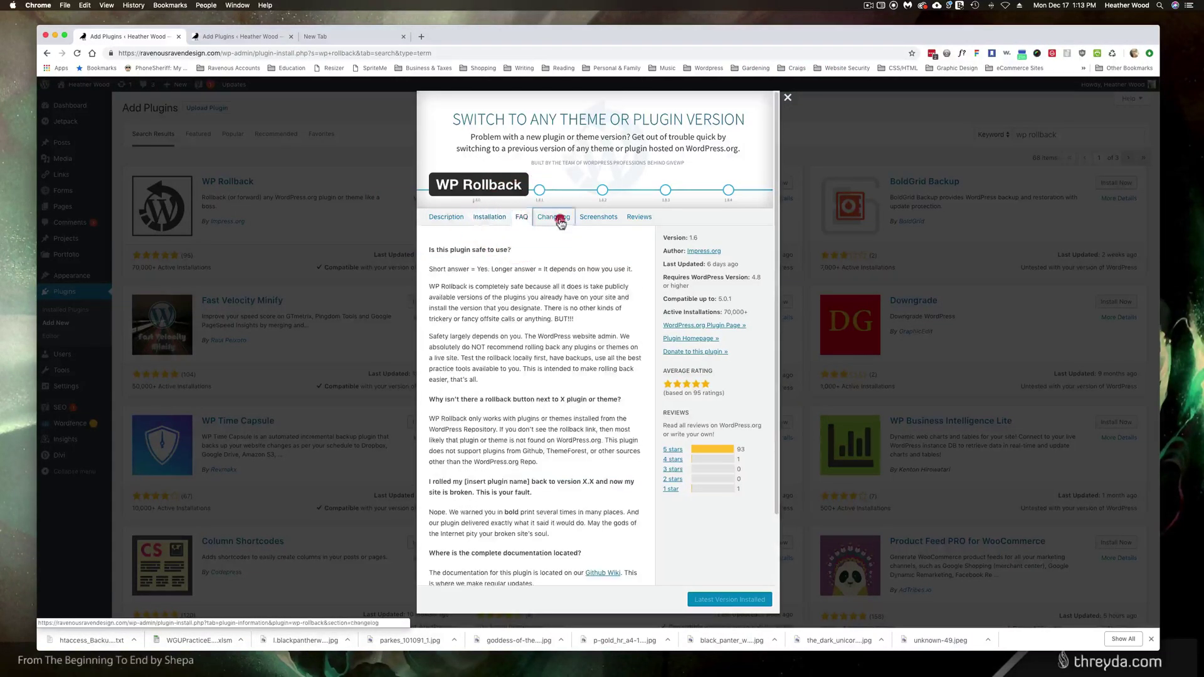
{"action": "left_click", "coordinate": [598, 216]}
{"action": "left_click", "coordinate": [639, 217]}
{"action": "left_click", "coordinate": [446, 217]}
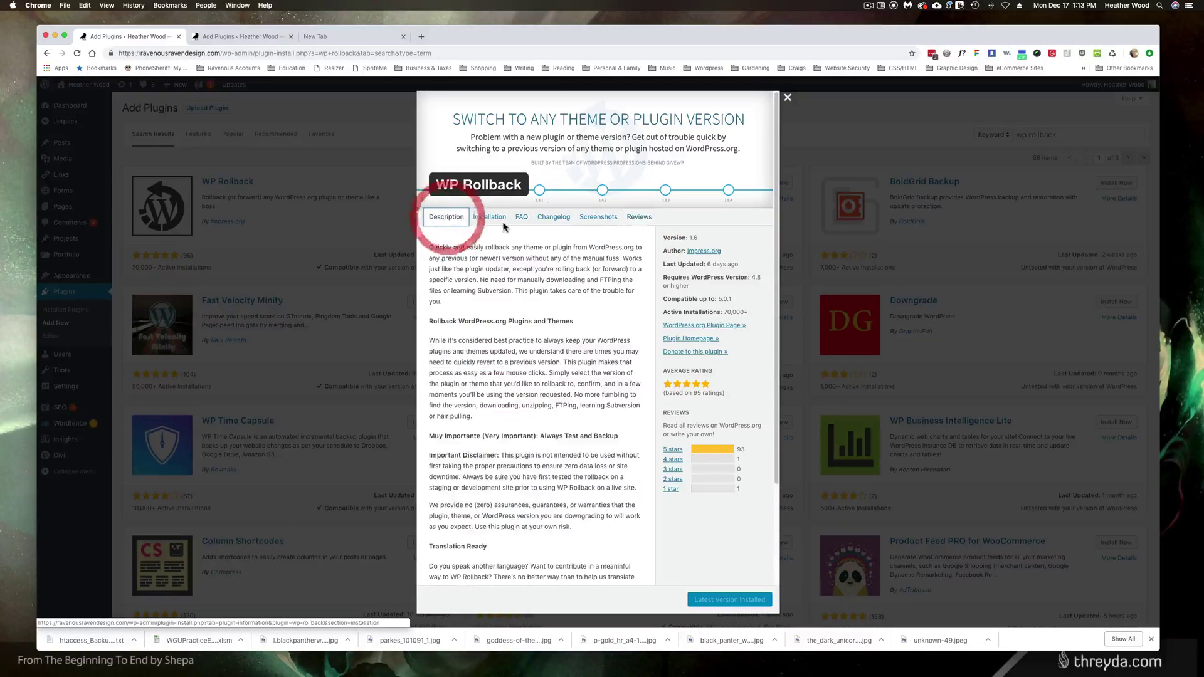
{"action": "left_click", "coordinate": [788, 98]}
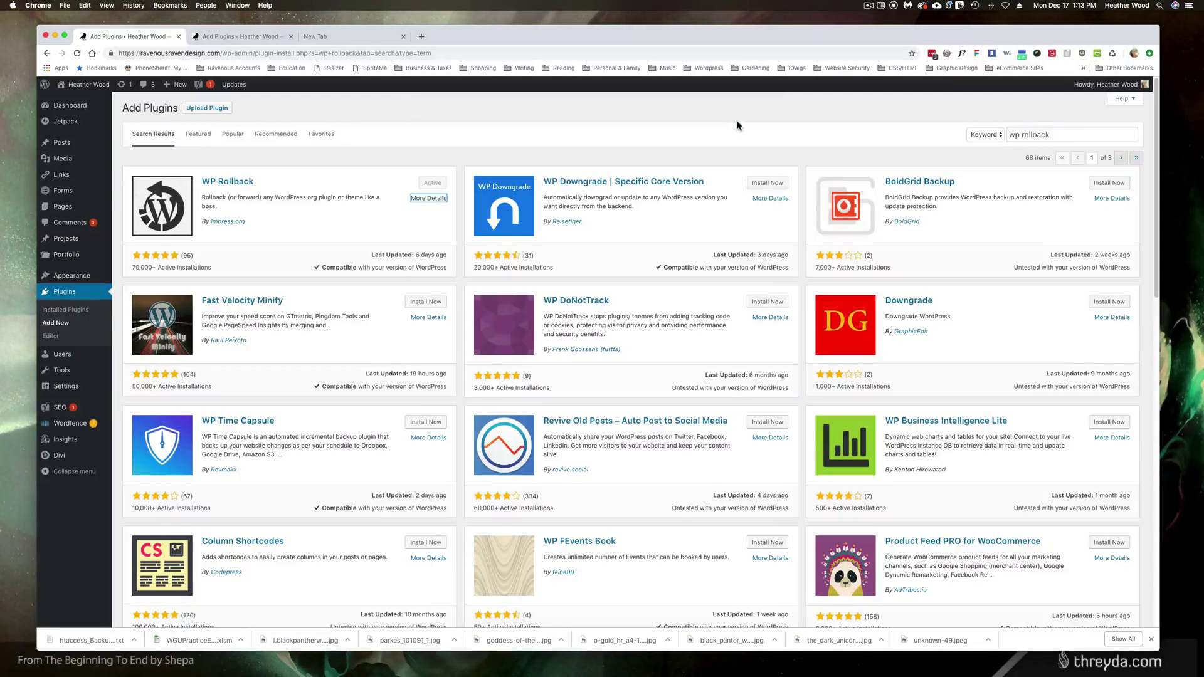